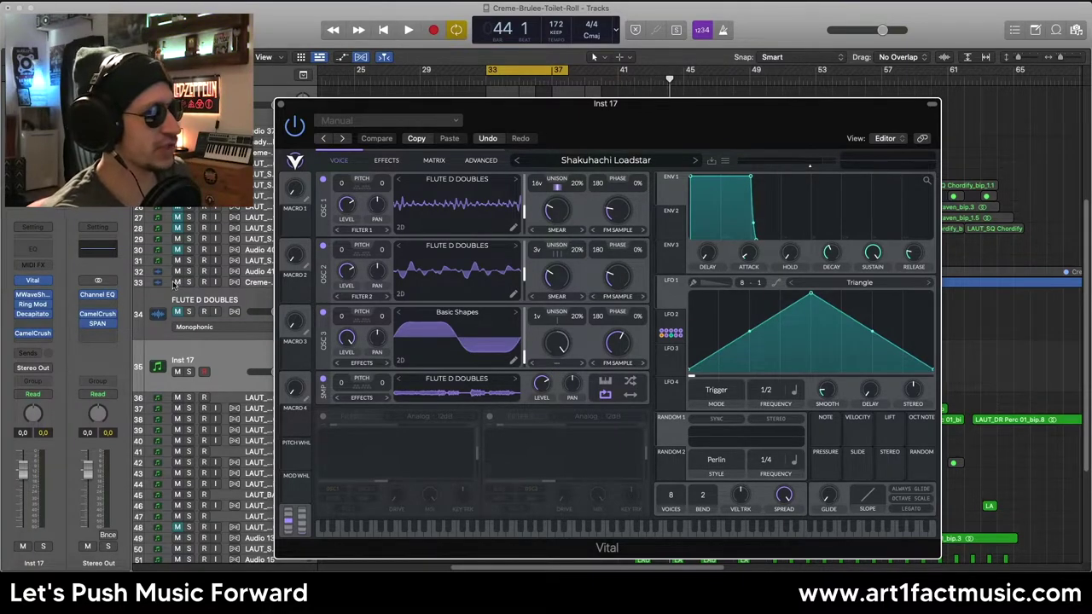
- Drag FLUTE D DOUBLES.aif from Logic's audio editor onto oscillator 1's wavetable
left_click_drag(538, 102, 791, 194)
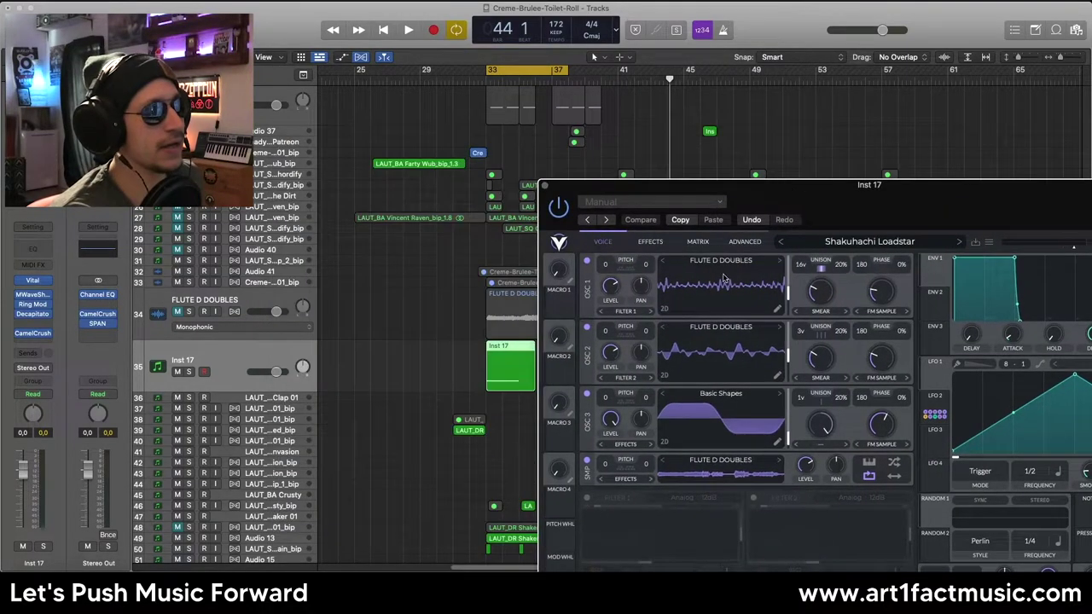
double_click(522, 322)
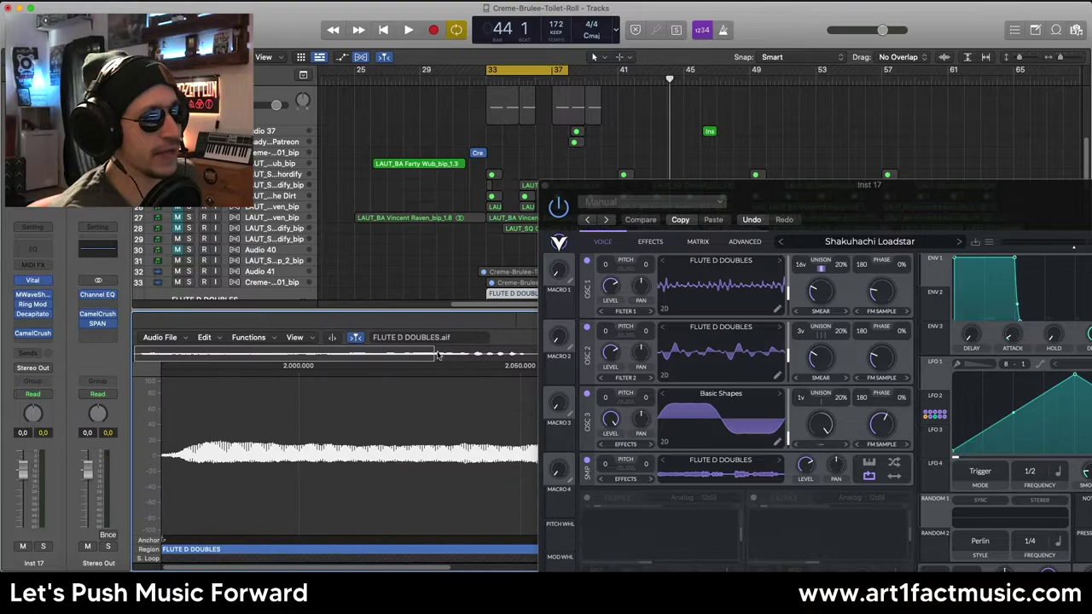
left_click_drag(411, 337, 678, 276)
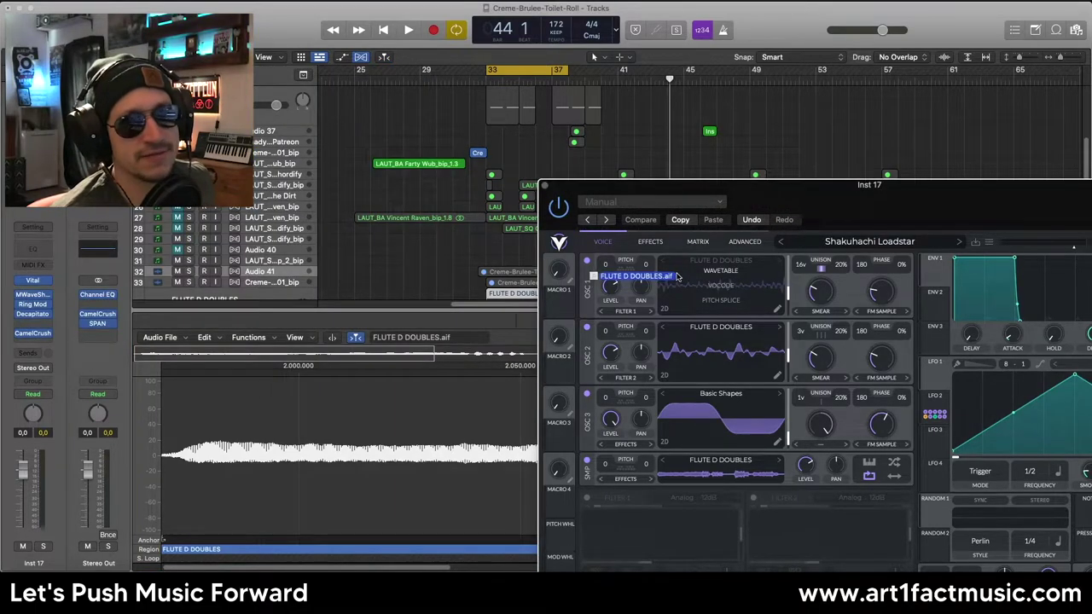
left_click_drag(712, 262, 638, 456)
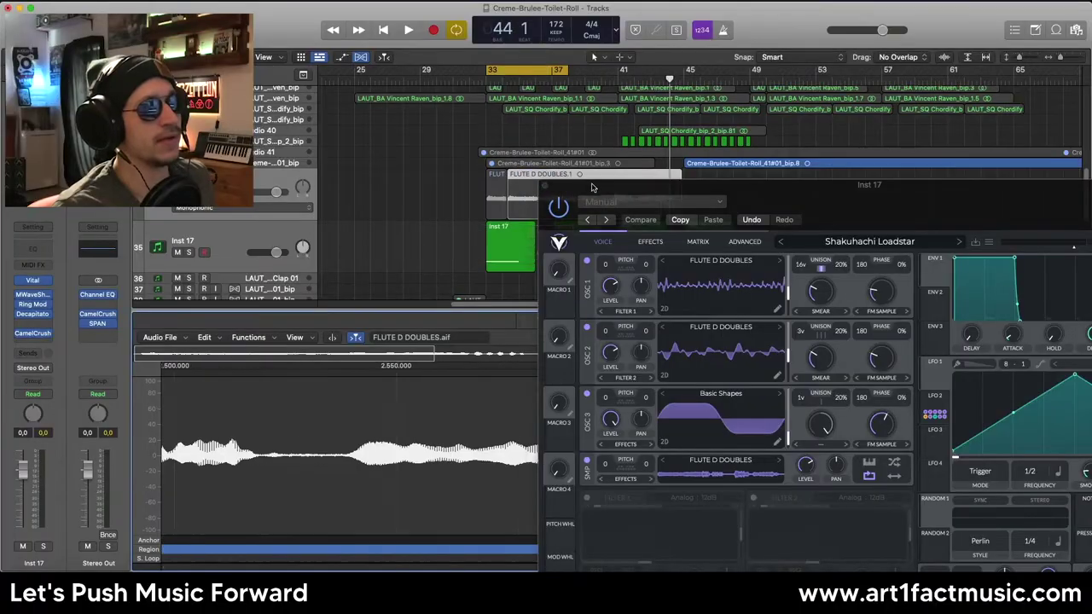
left_click_drag(595, 188, 528, 137)
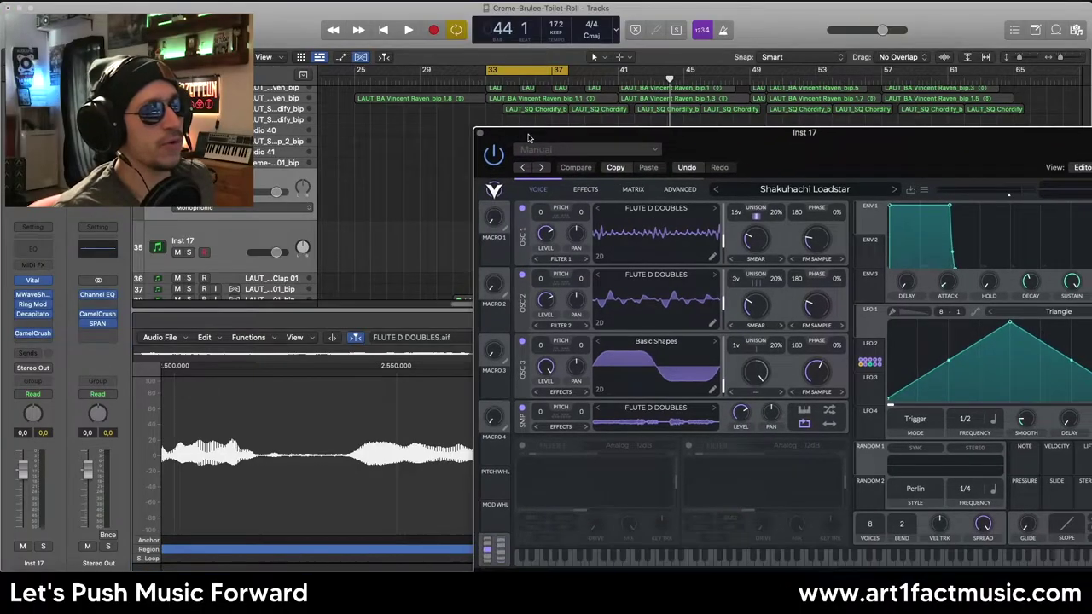
- Switch off the sampler and oscillators 3 and 2
left_click(219, 240)
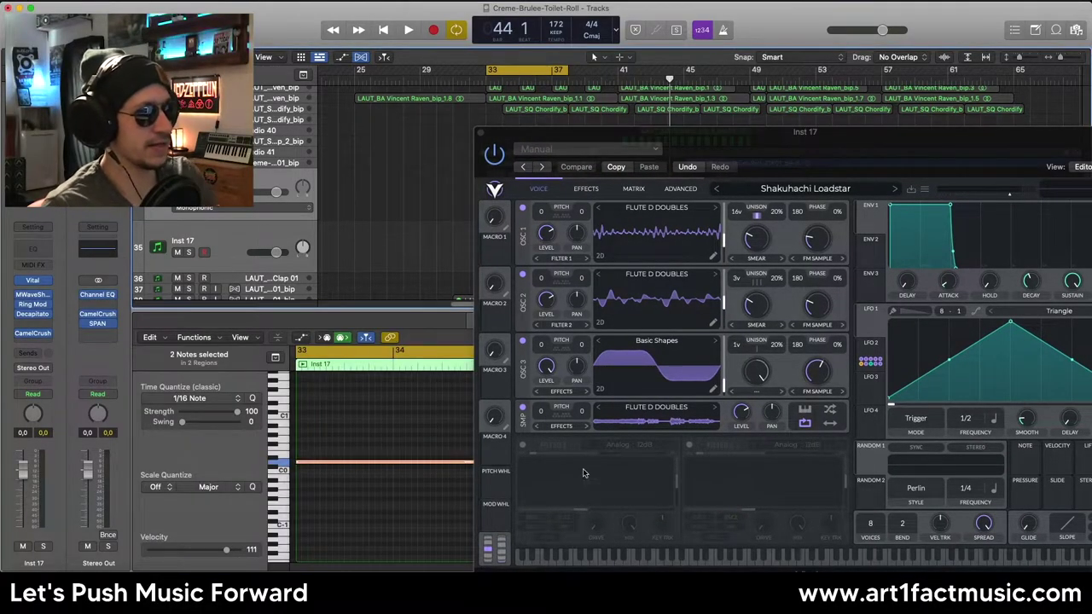
left_click(522, 410)
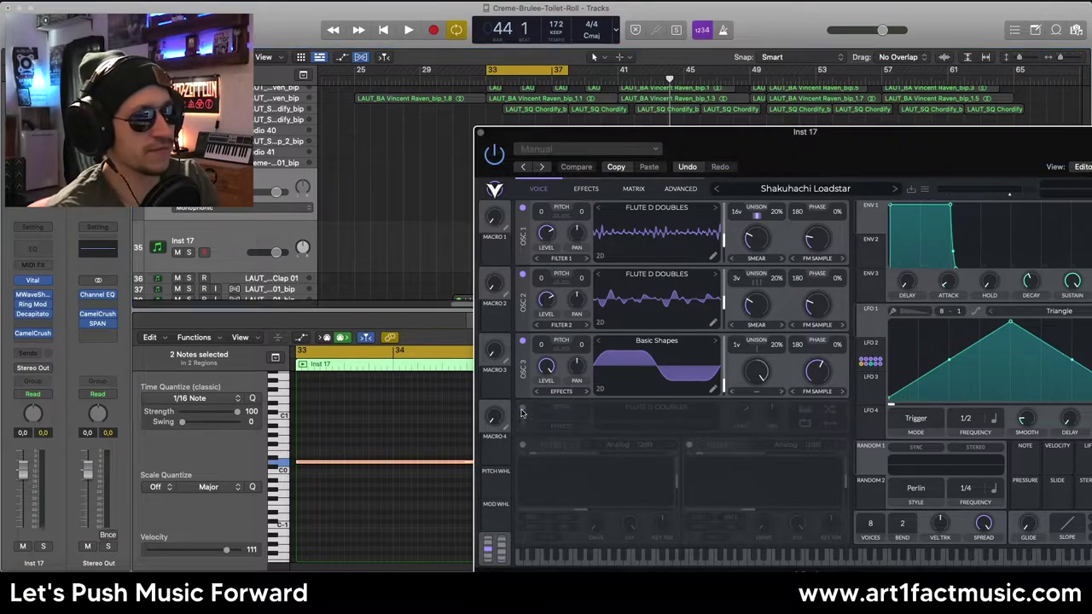
left_click(522, 342)
left_click(522, 275)
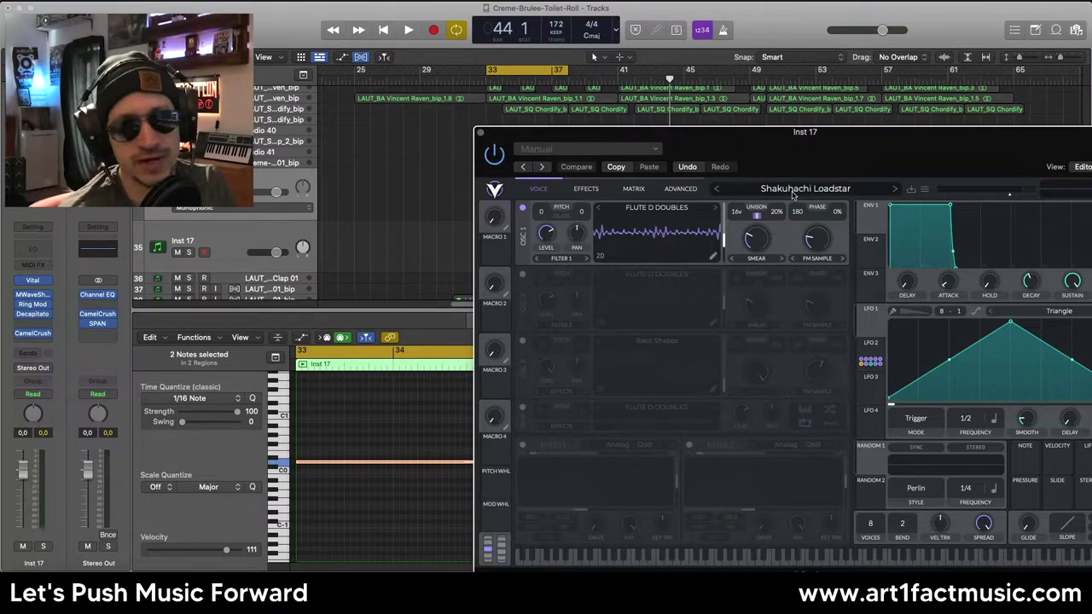
- Turn off the Chorus and Compressor effects
left_click(587, 189)
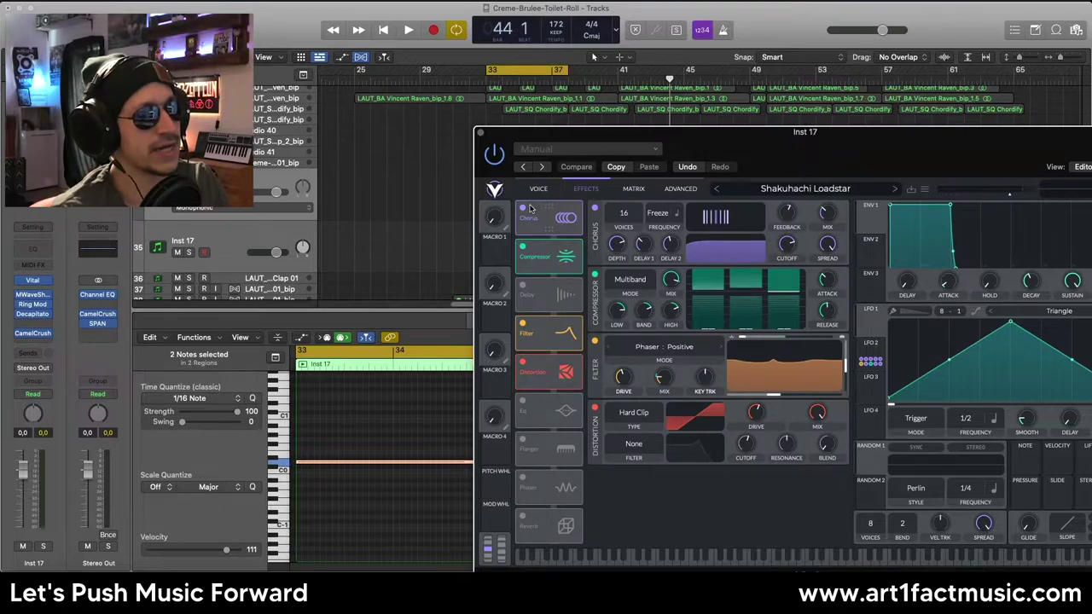
left_click(523, 209)
left_click(522, 247)
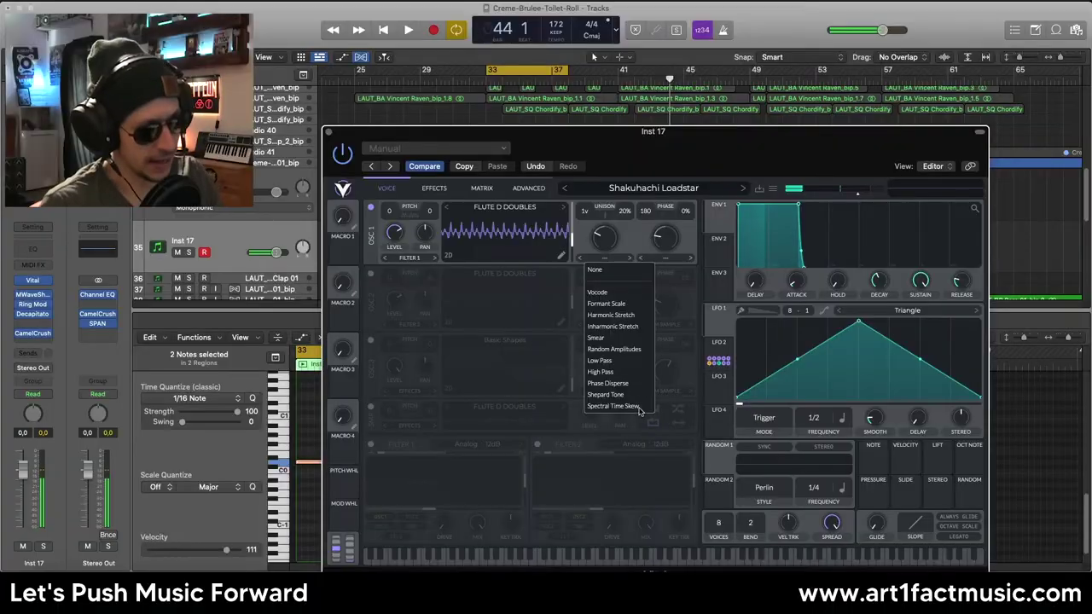
- Set oscillator 1's spectral morph to Smear and its unison to 16 voices
left_click(619, 339)
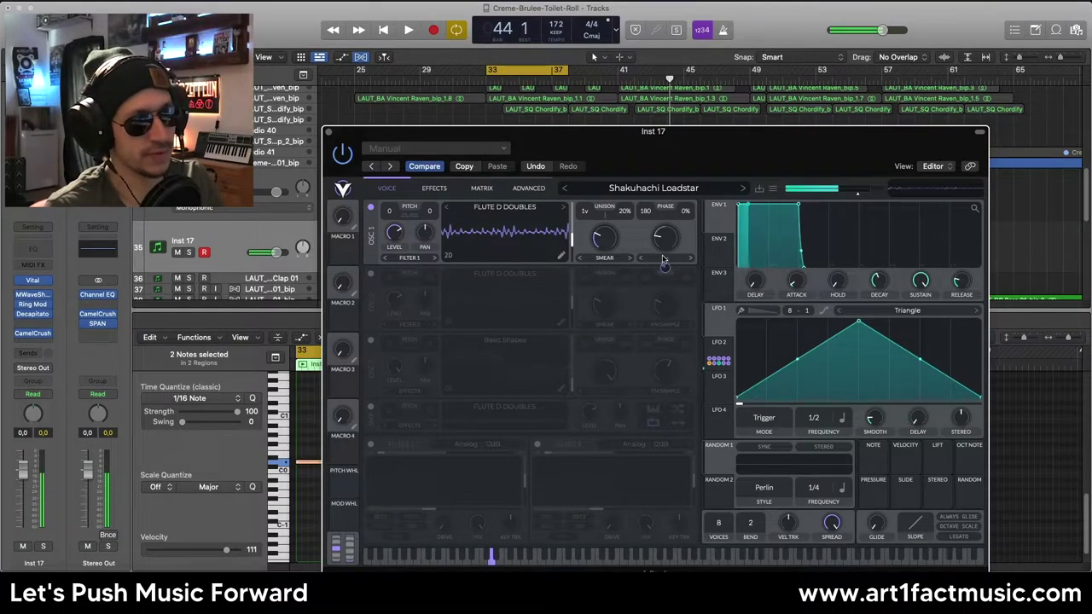
left_click_drag(585, 210, 581, 10)
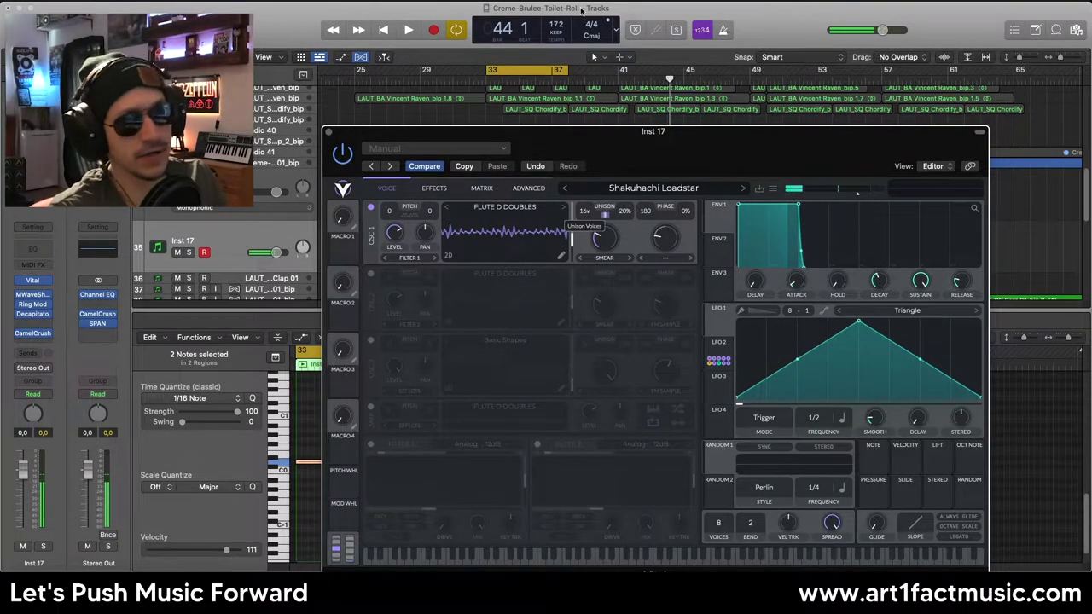
left_click(518, 187)
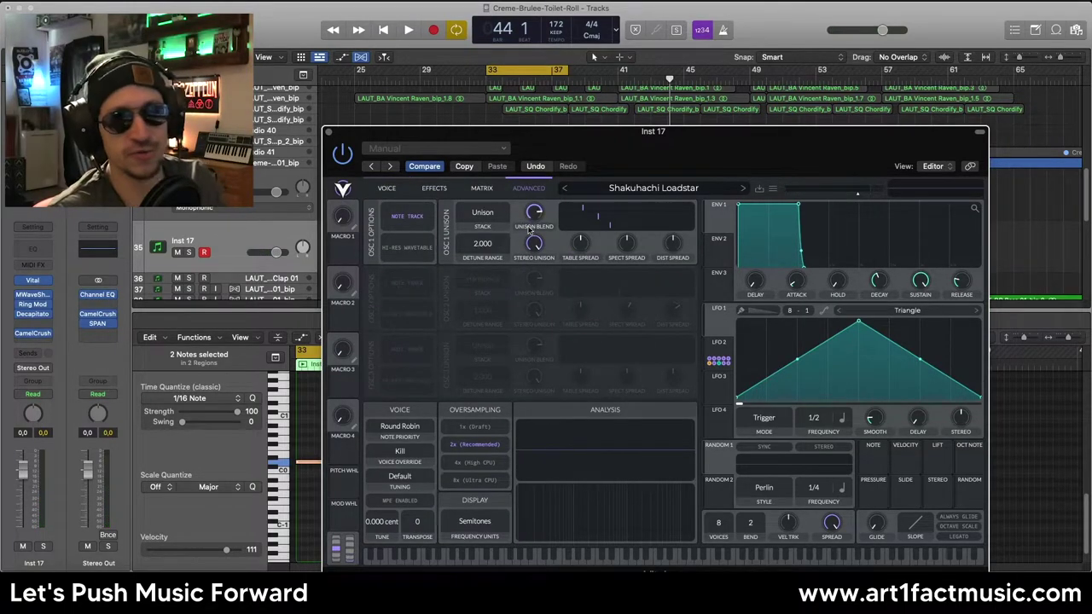
- Switch oscillator 2 back on and turn oscillator 1 off
left_click(388, 189)
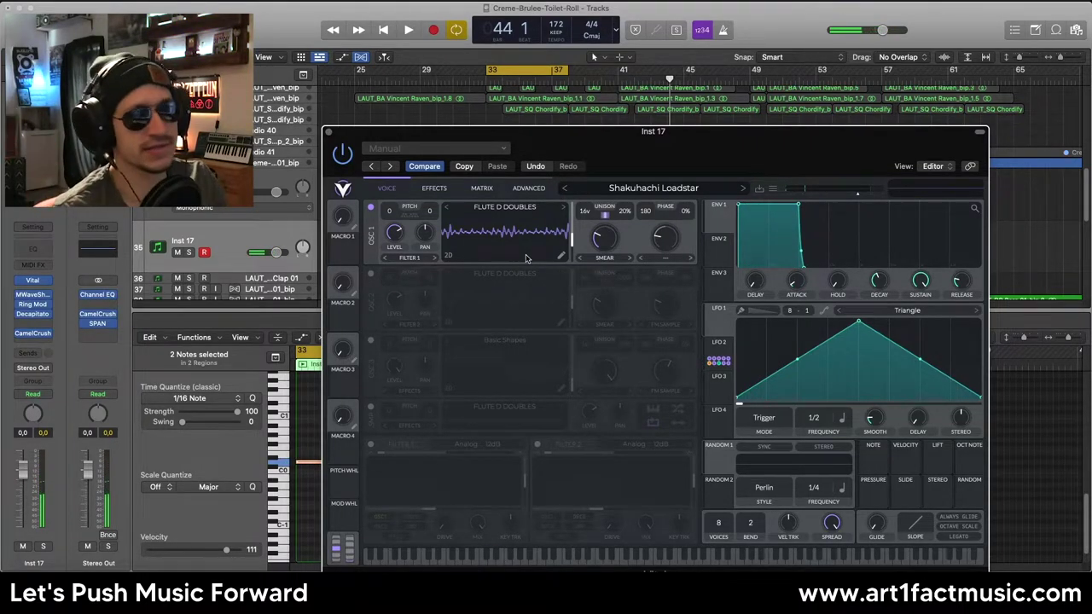
left_click(370, 273)
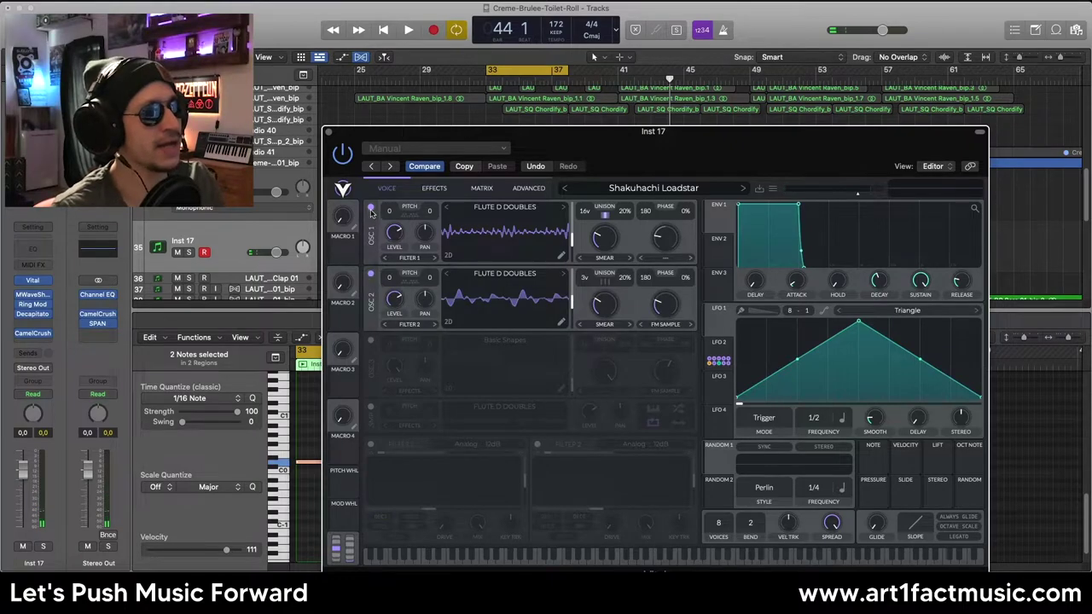
left_click(370, 206)
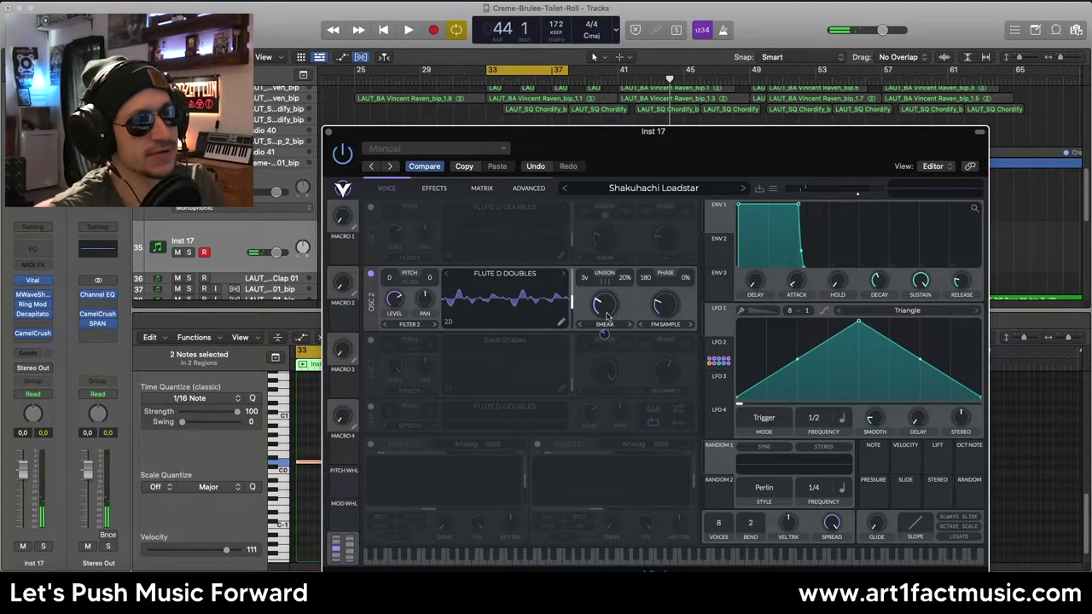
- Audition oscillator 2 with Unison stacking, then set its Stack back to Harmonics
left_click(527, 188)
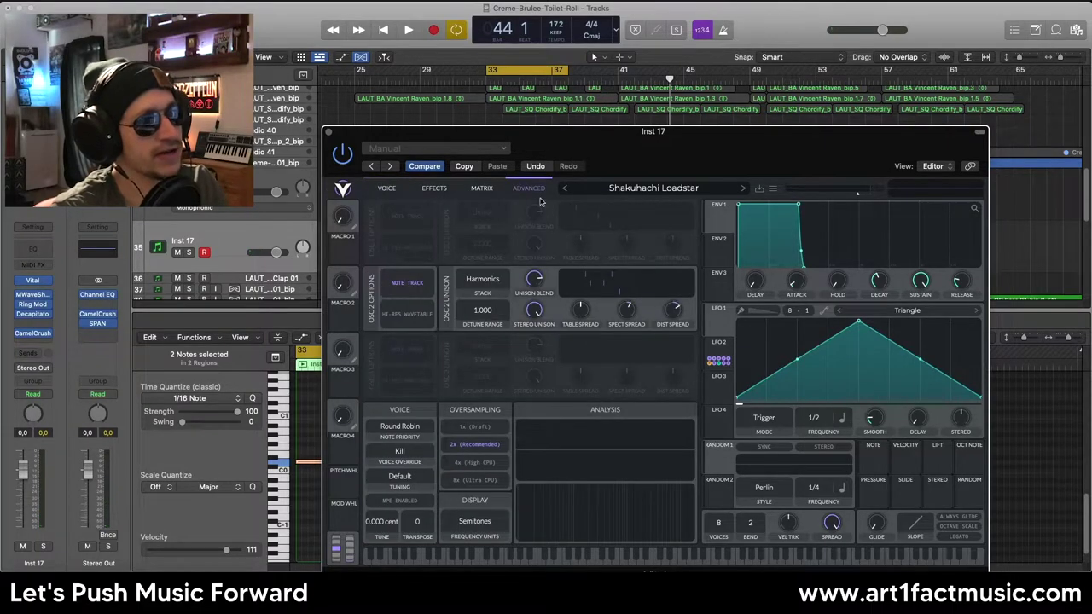
left_click(483, 279)
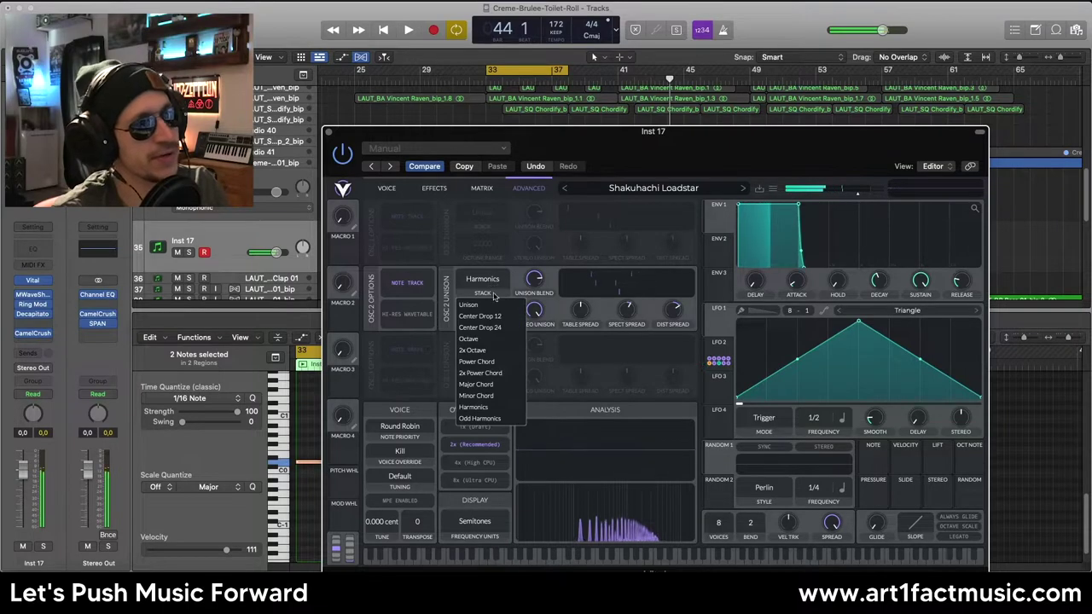
left_click(493, 285)
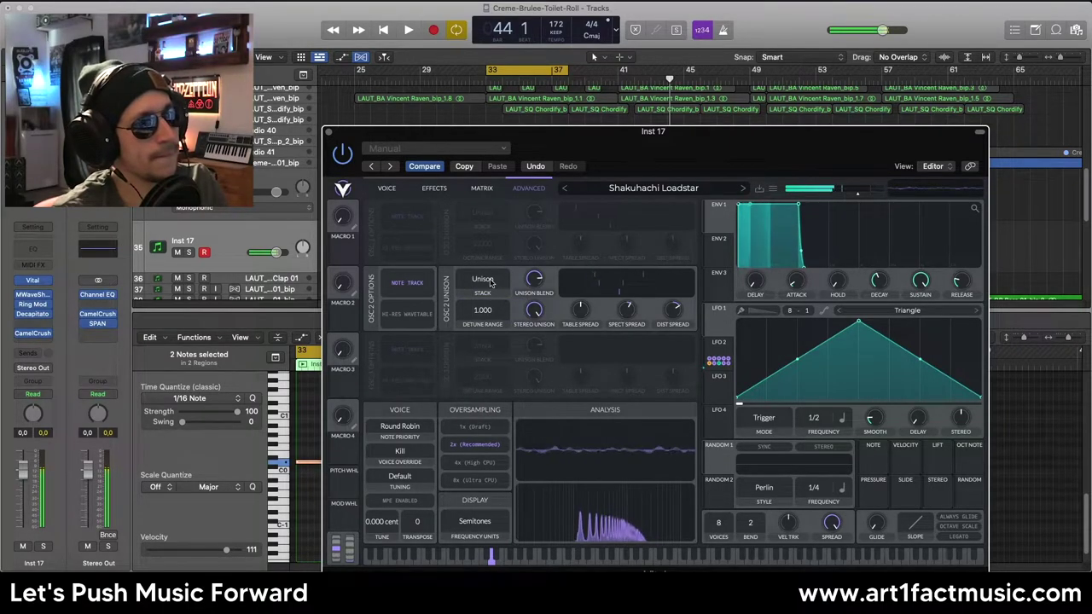
left_click(482, 280)
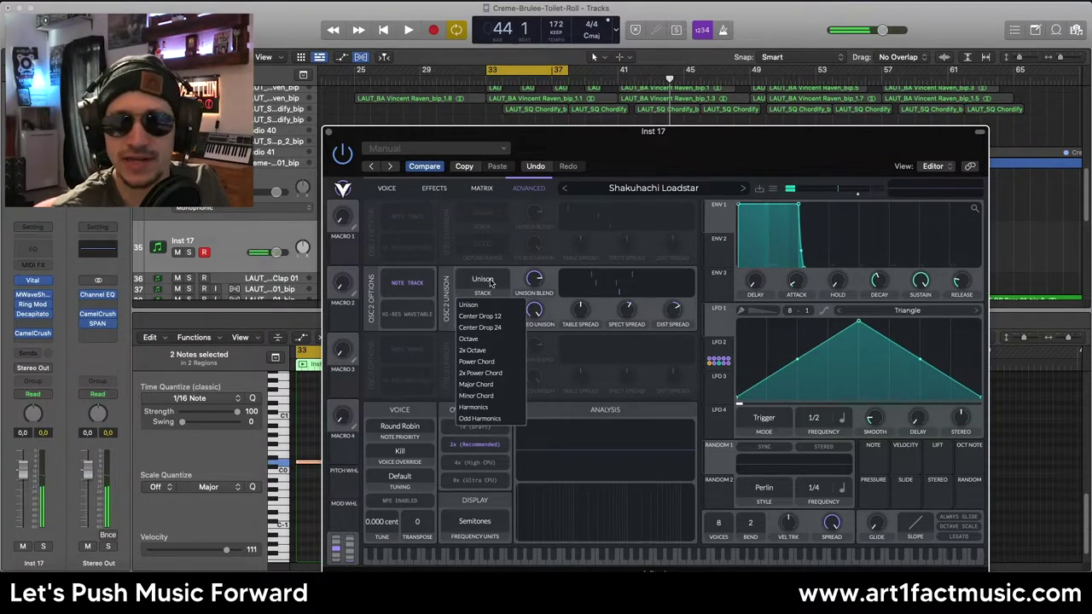
left_click(487, 408)
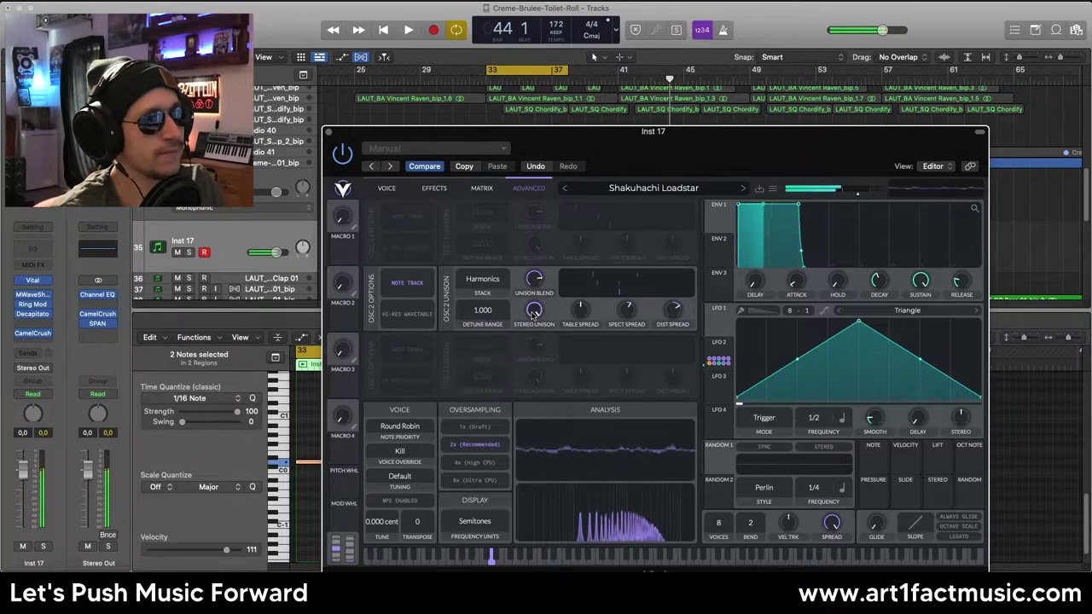
left_click(386, 188)
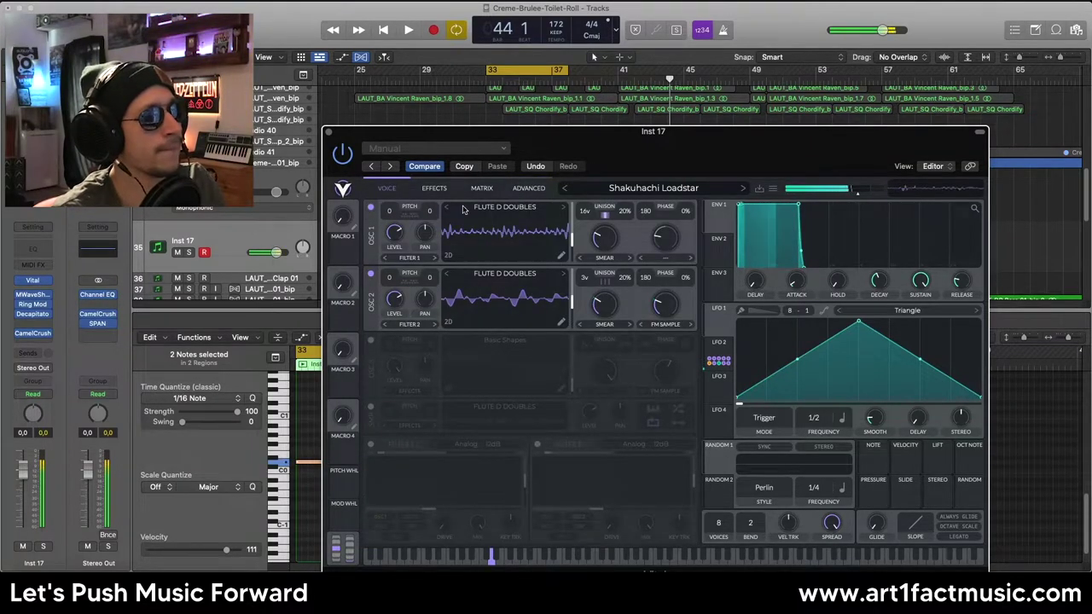
left_click(528, 188)
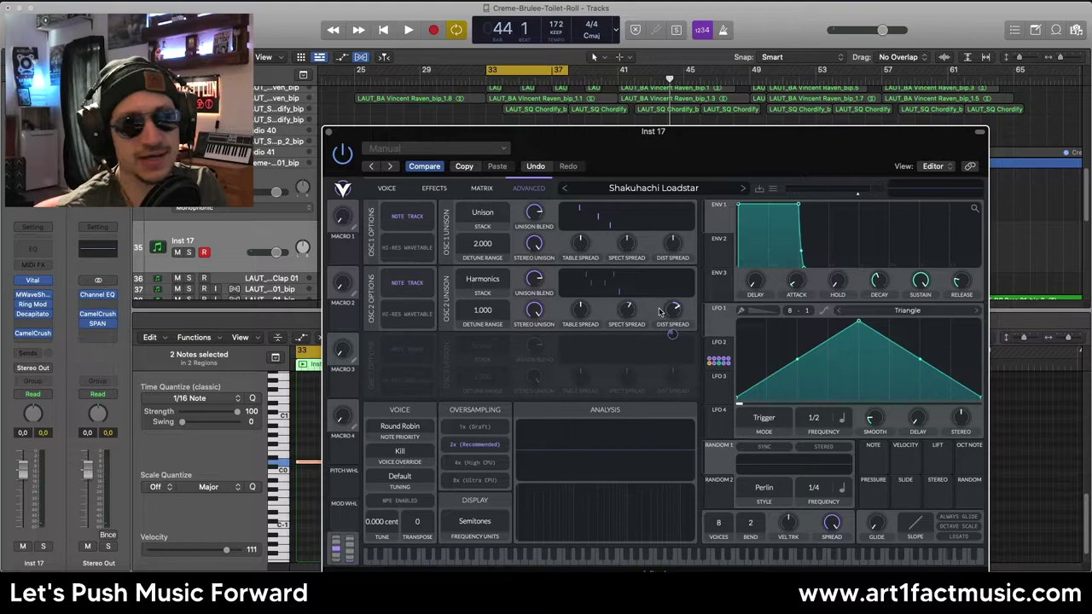
- Show the oscillator voice page and LFO 2's rising ramp at 2/1
left_click(387, 189)
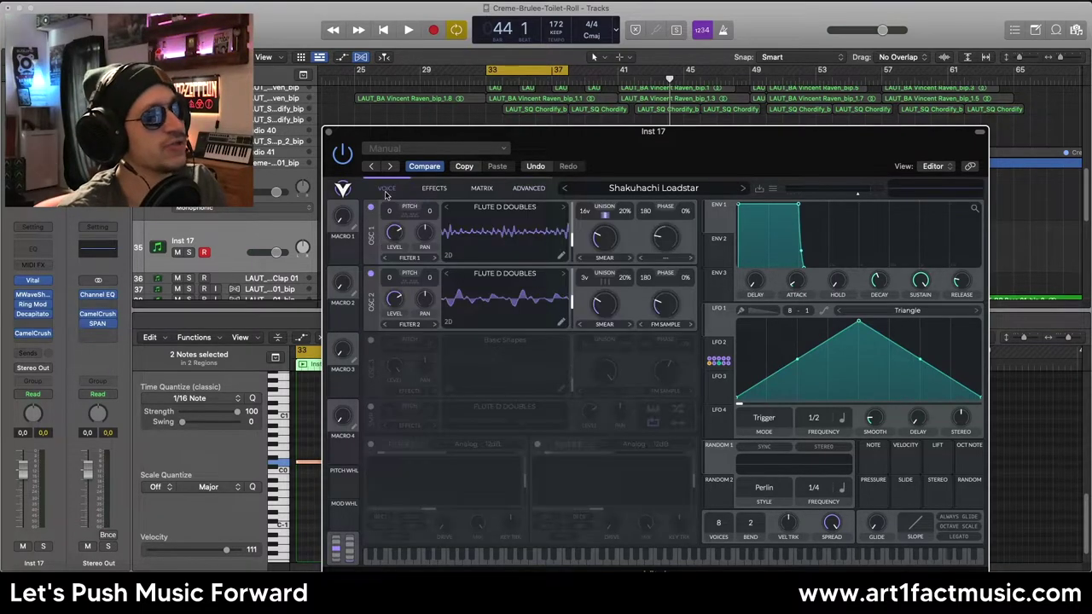
left_click(719, 342)
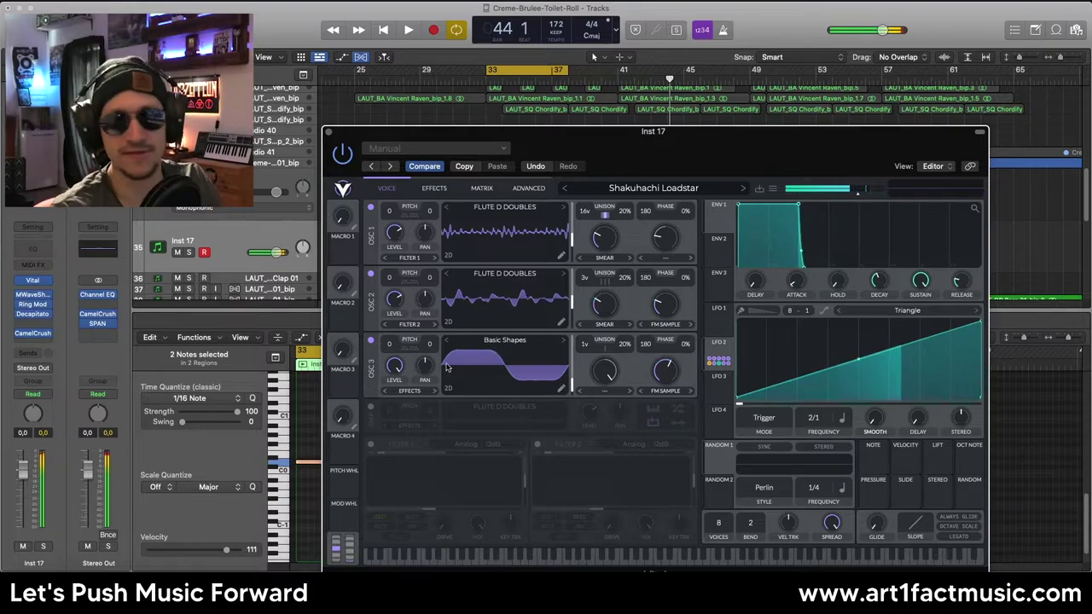
- Turn off oscillators 1–3 and enable the Flute D Doubles sampler
left_click(371, 341)
left_click(370, 274)
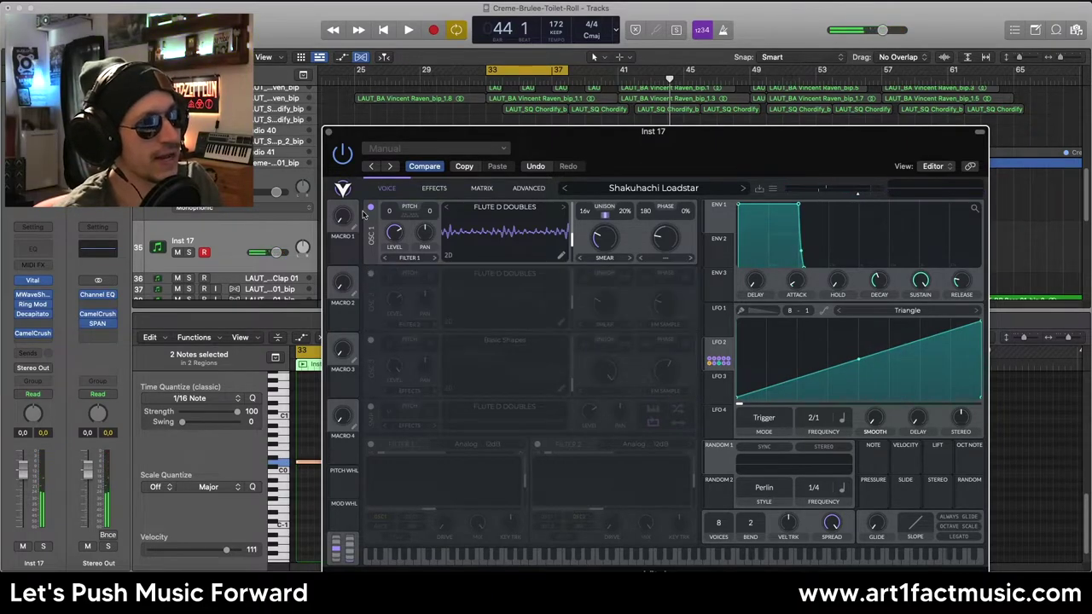
left_click(370, 207)
left_click(370, 407)
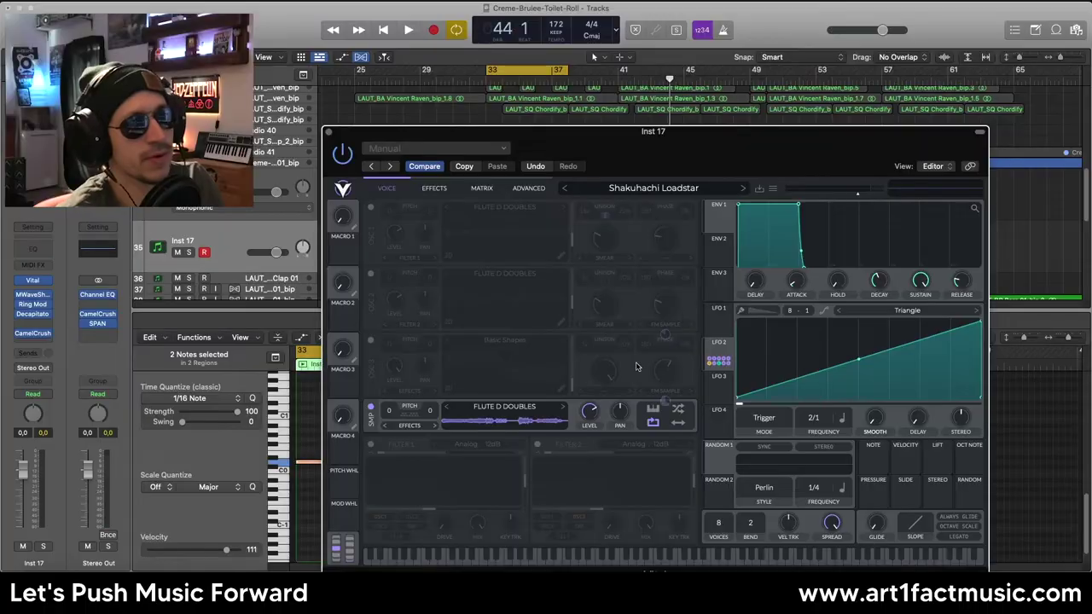
- Switch oscillators 3, 2 and 1 back on alongside the sampler
left_click(369, 340)
left_click(370, 273)
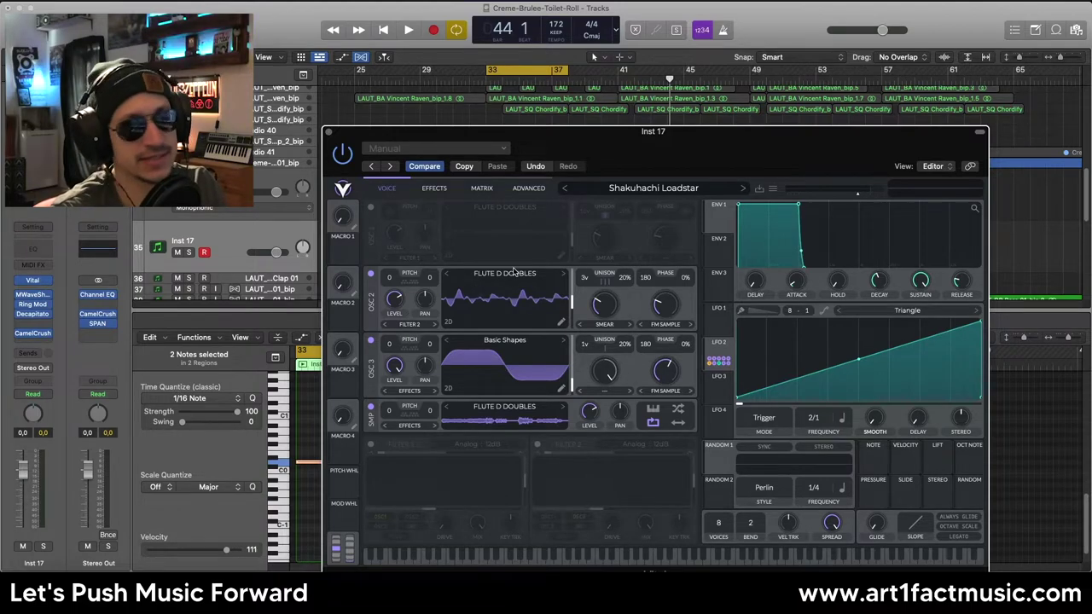
left_click(370, 207)
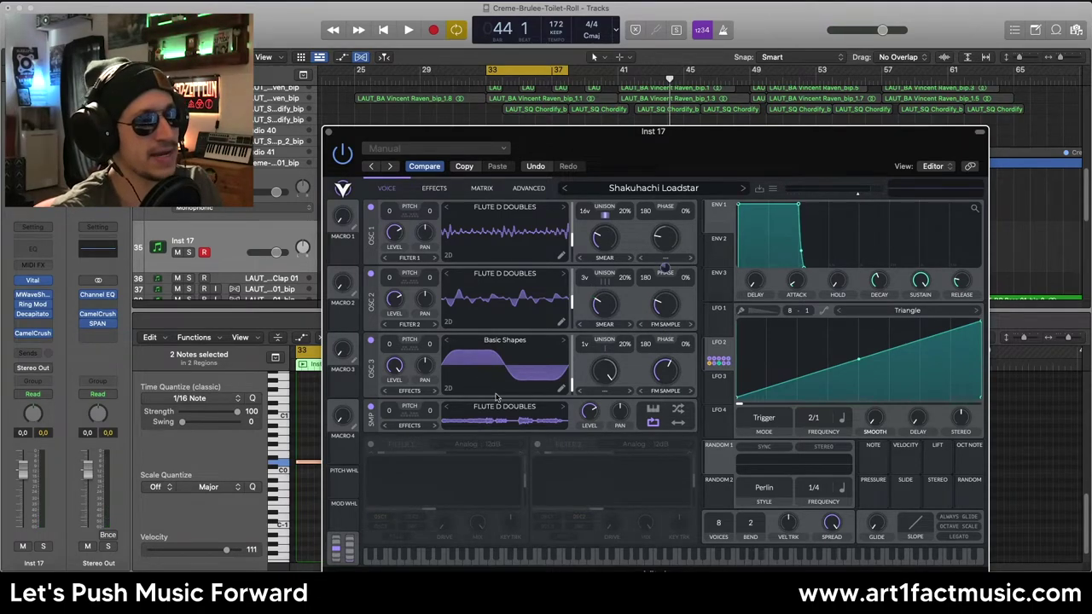
left_click(435, 188)
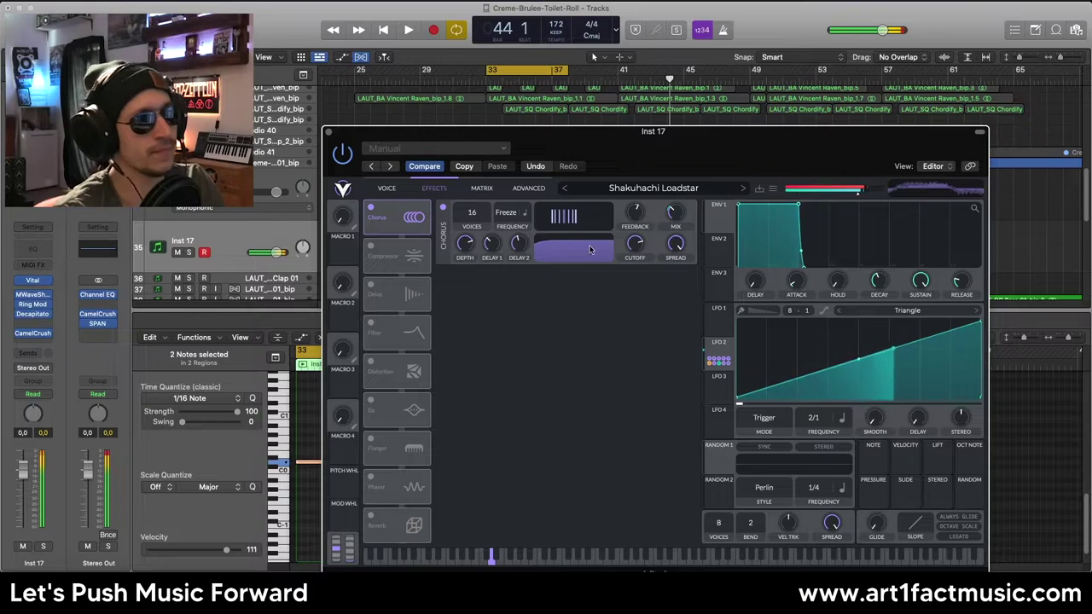
- Enable the multiband compressor and the Phaser Positive filter effect after the chorus
left_click(369, 246)
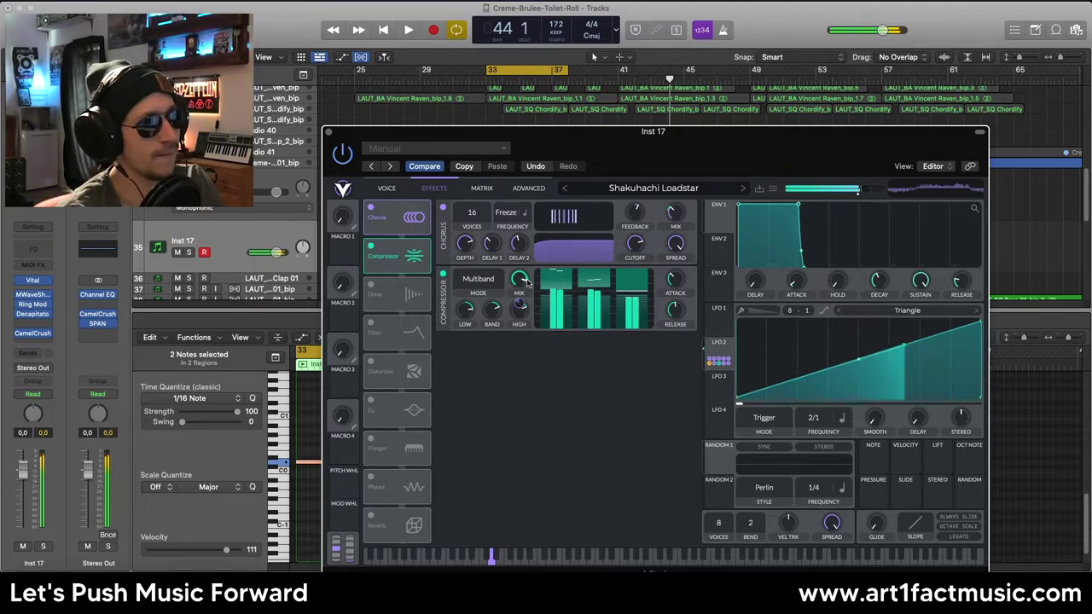
left_click(371, 323)
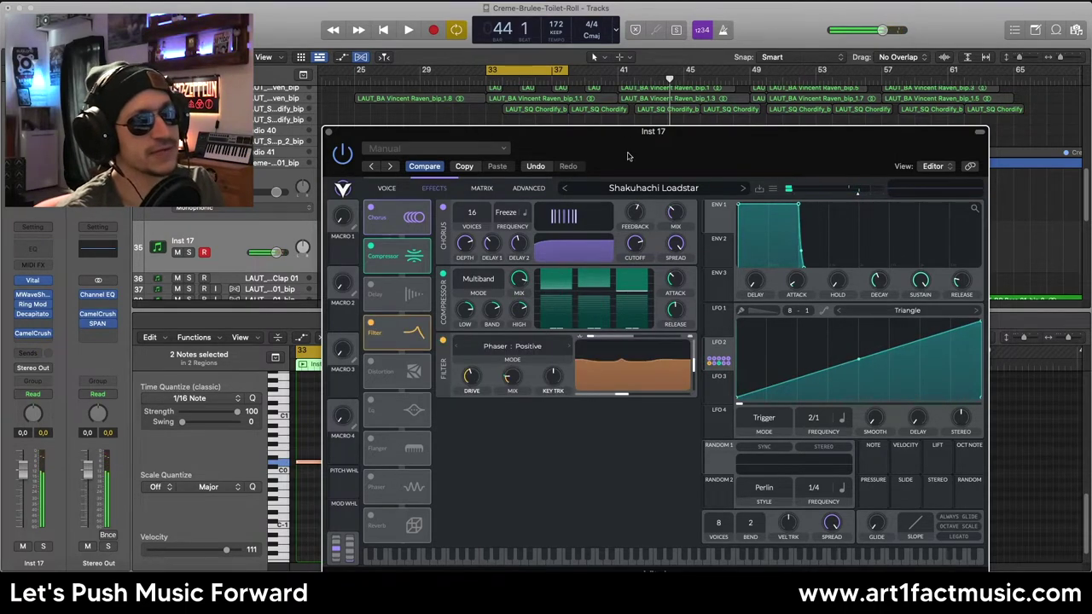
left_click_drag(628, 156, 624, 110)
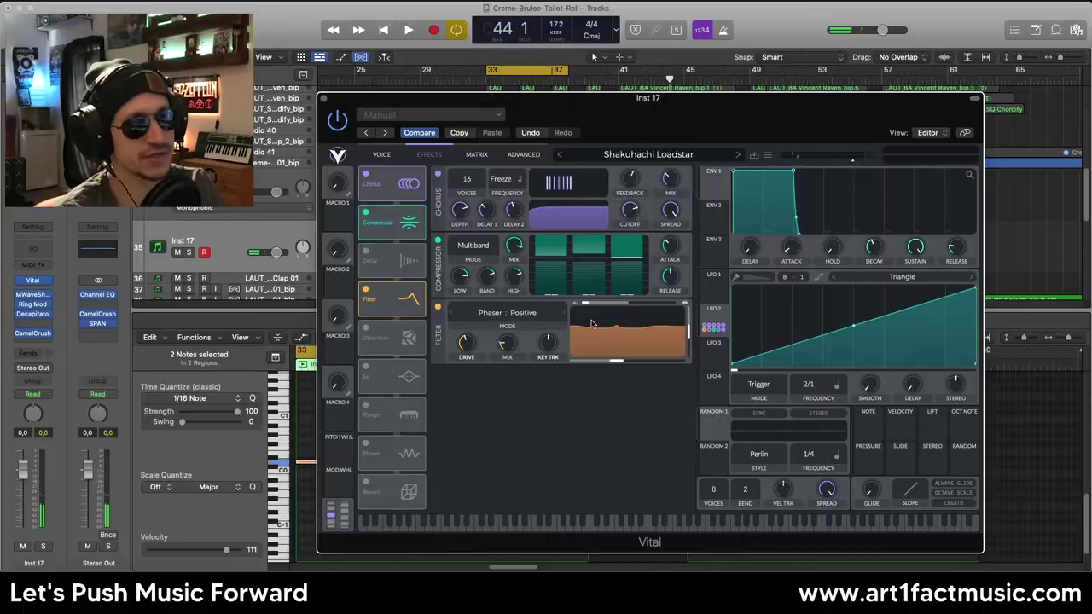